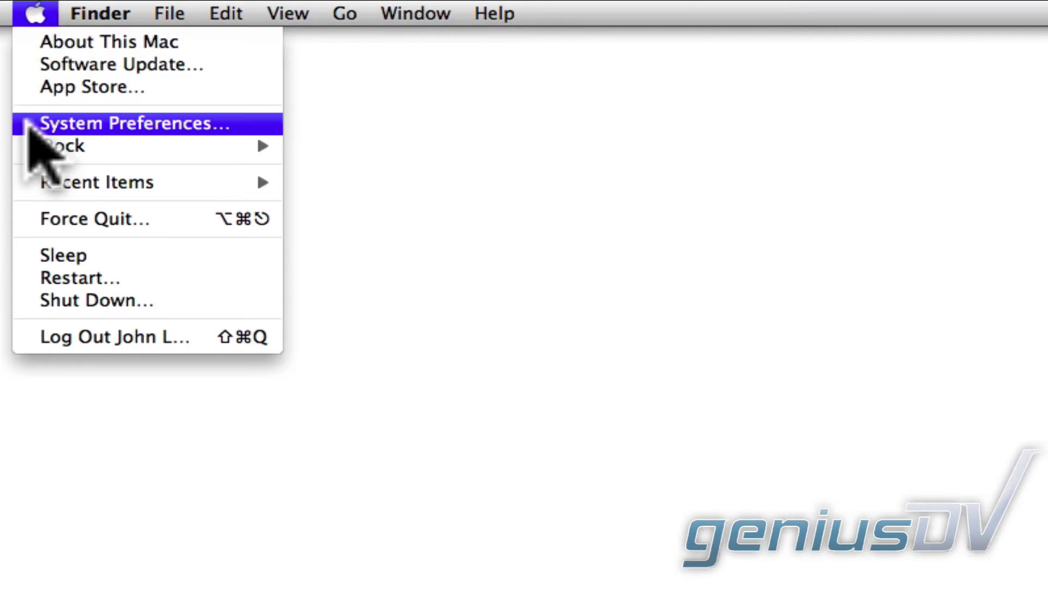
Step: Enable 'Use all F1, F2, etc. keys as standard function keys' in Keyboard preferences
click(30, 124)
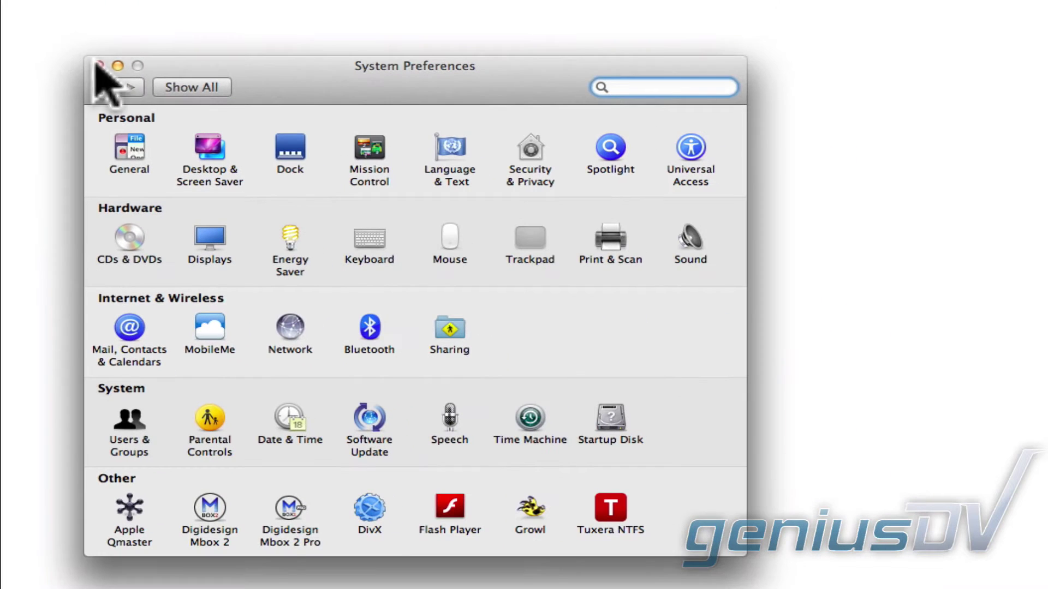
click(360, 243)
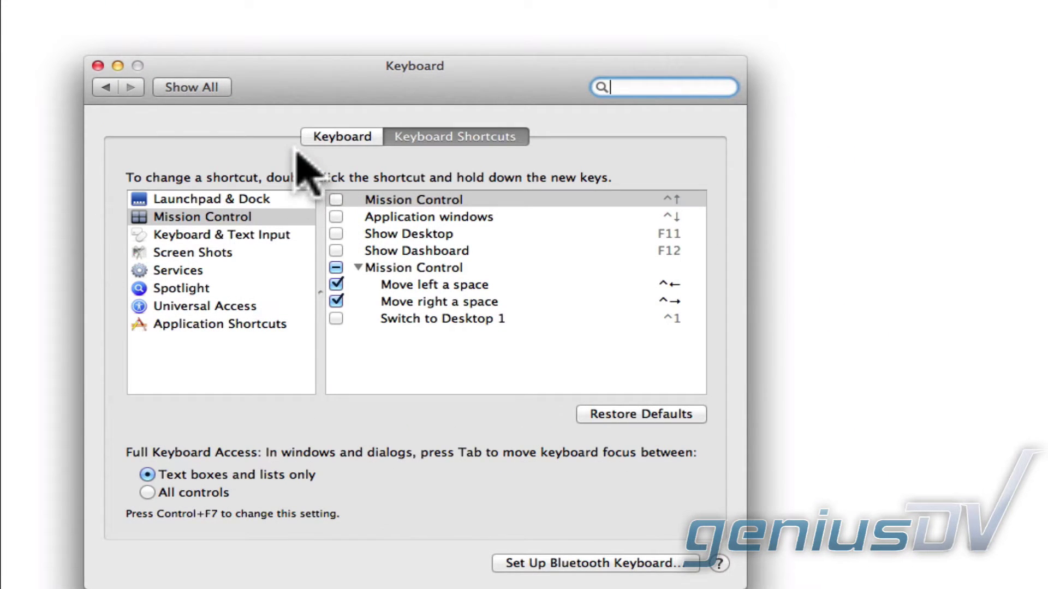
click(308, 137)
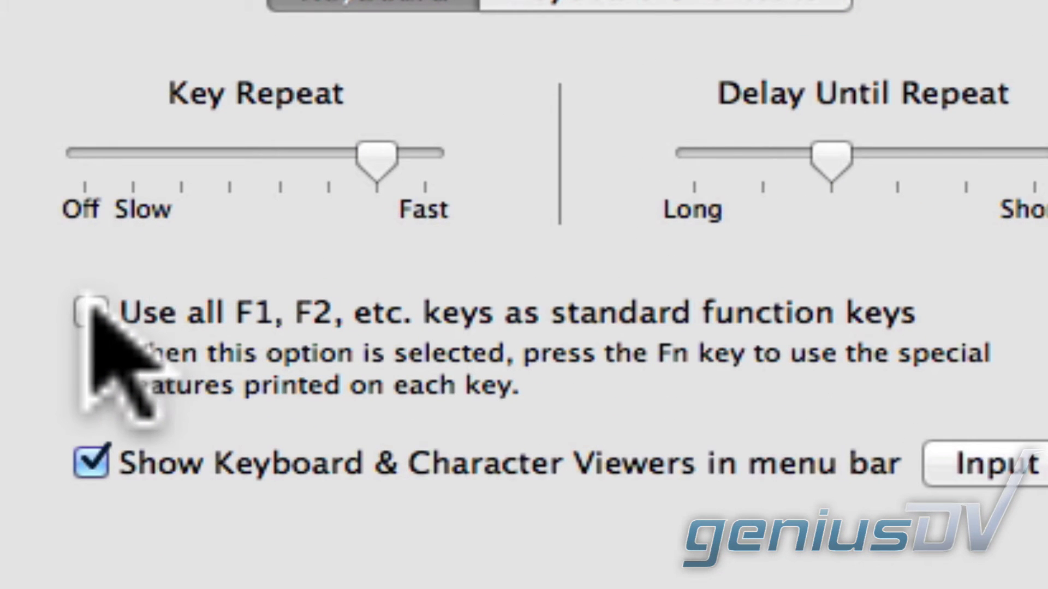
click(91, 310)
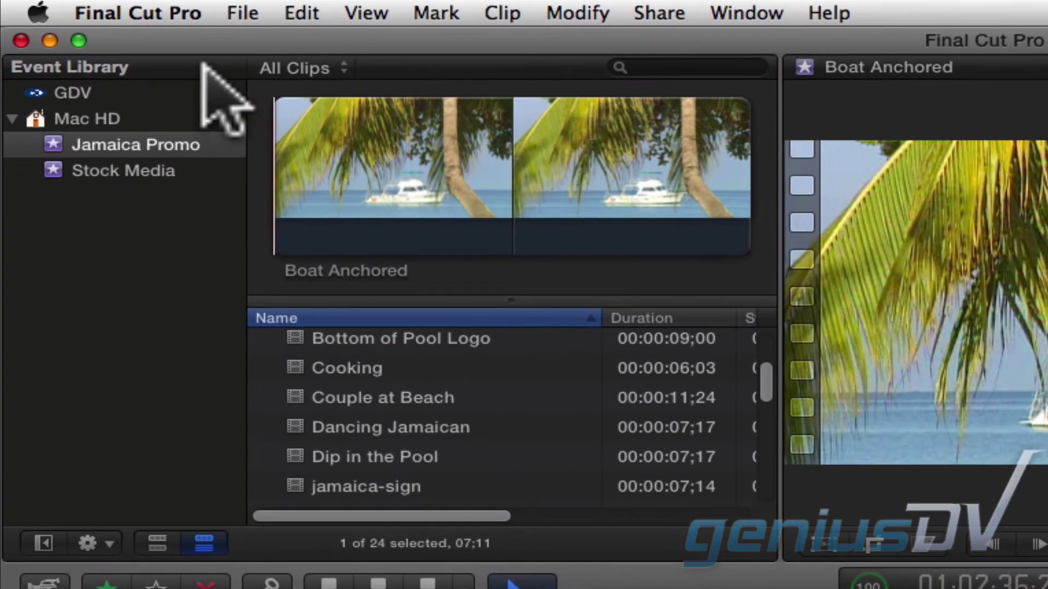
Step: Show the Commands submenu from the Final Cut Pro application menu
click(98, 9)
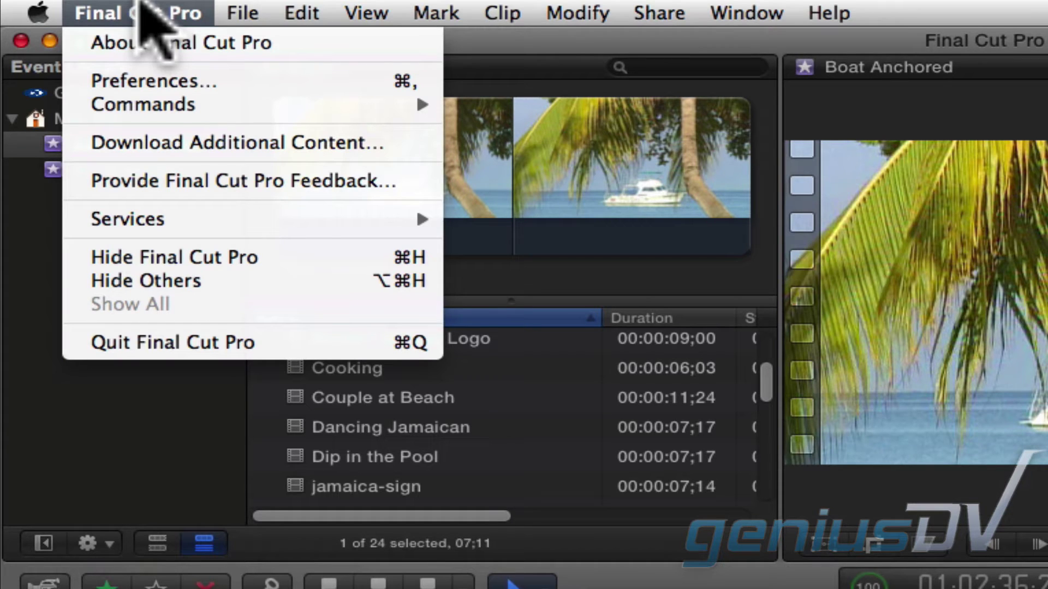
mouse_move(144, 104)
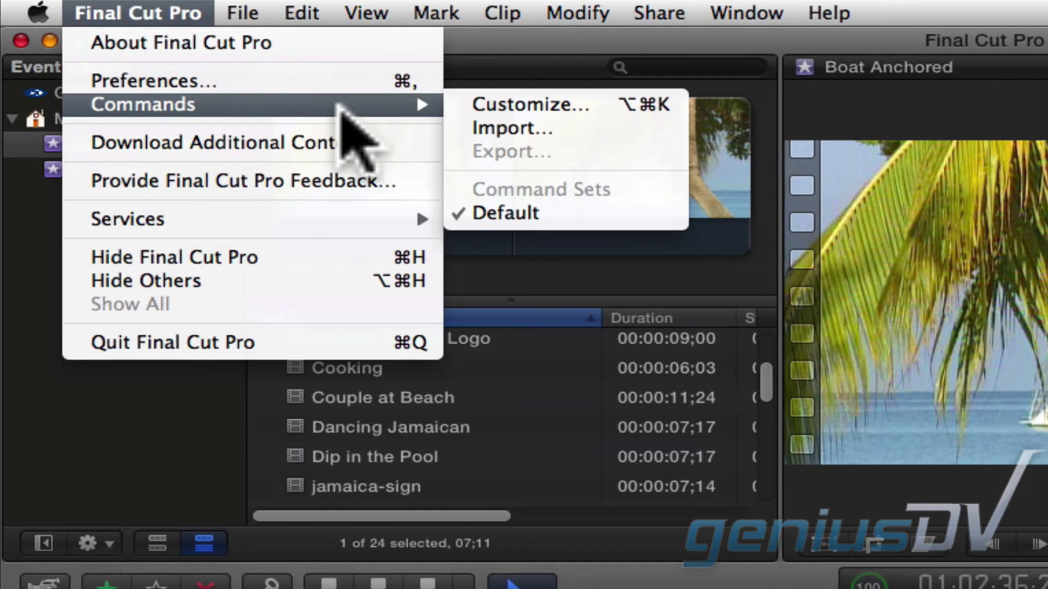
Step: Search 'replace' in the Command Editor and drag Replace From Start onto F1
click(454, 113)
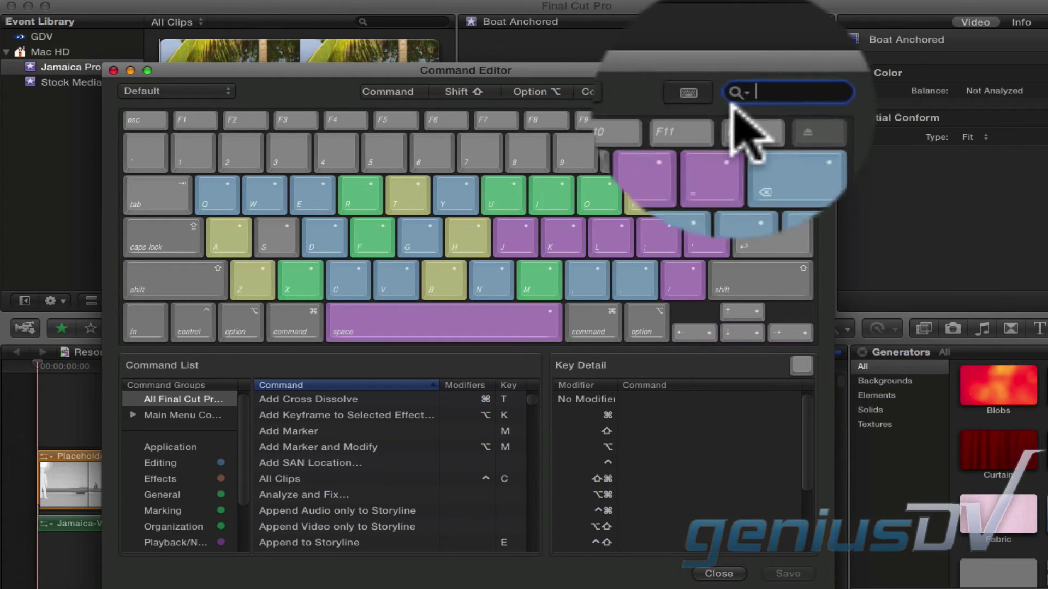
text(replac)
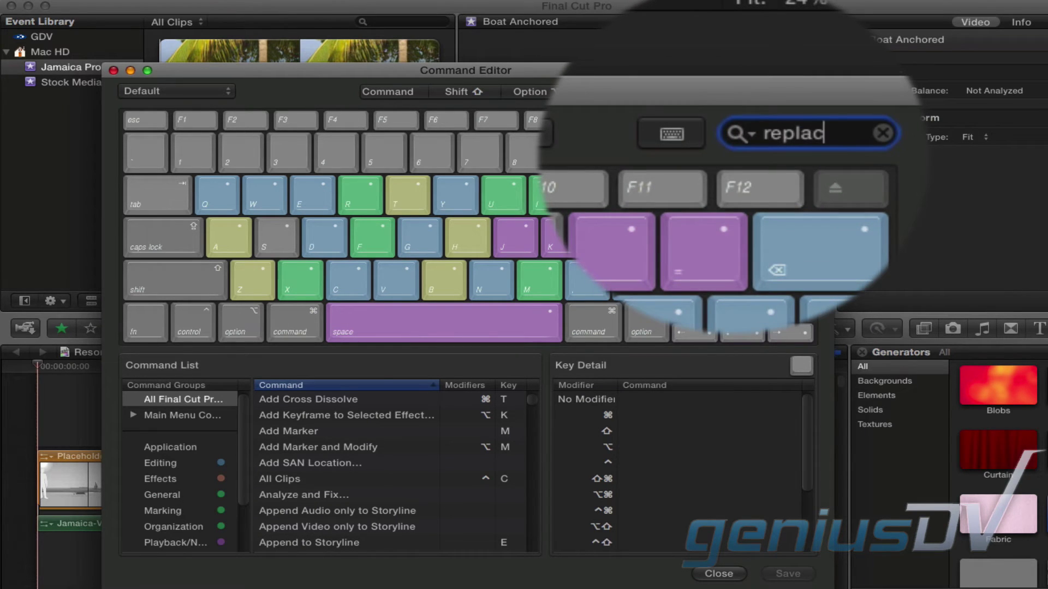
text(e)
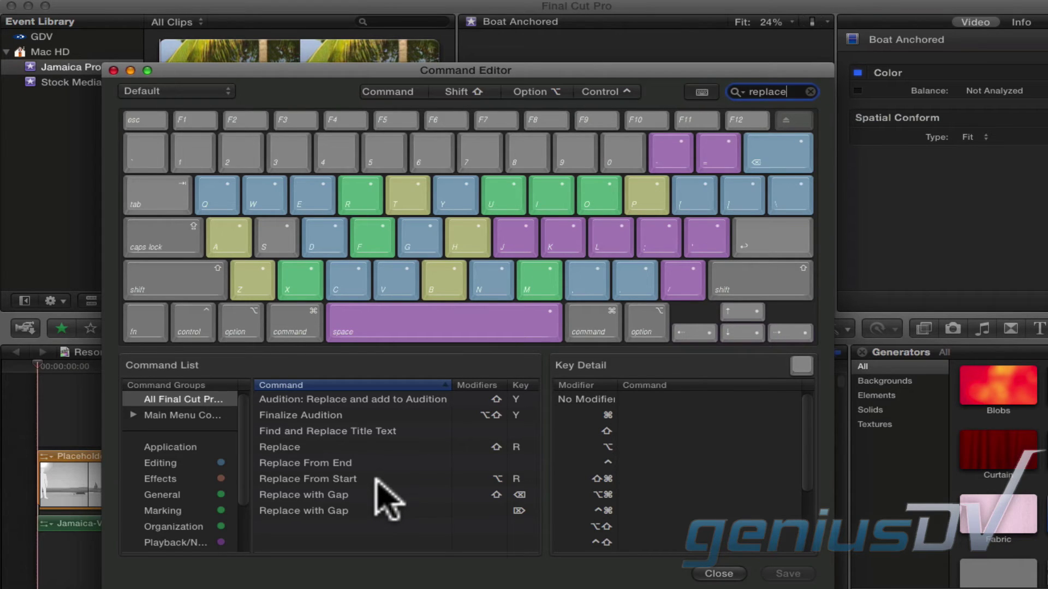
drag(380, 479, 200, 114)
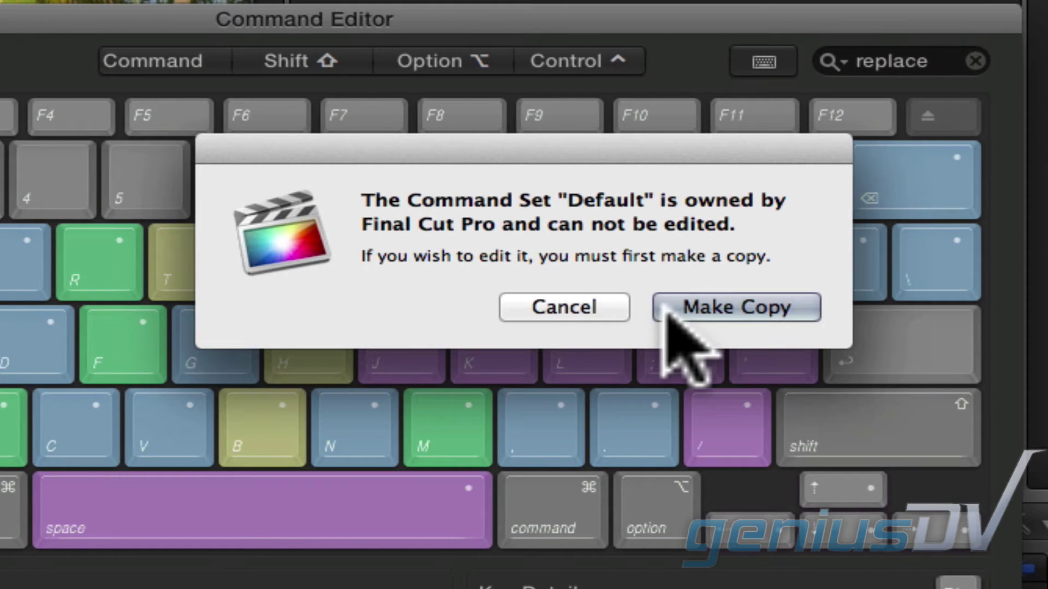
Step: Copy the Default set as 'GeniusDV', save it, and close the Command Editor
click(671, 308)
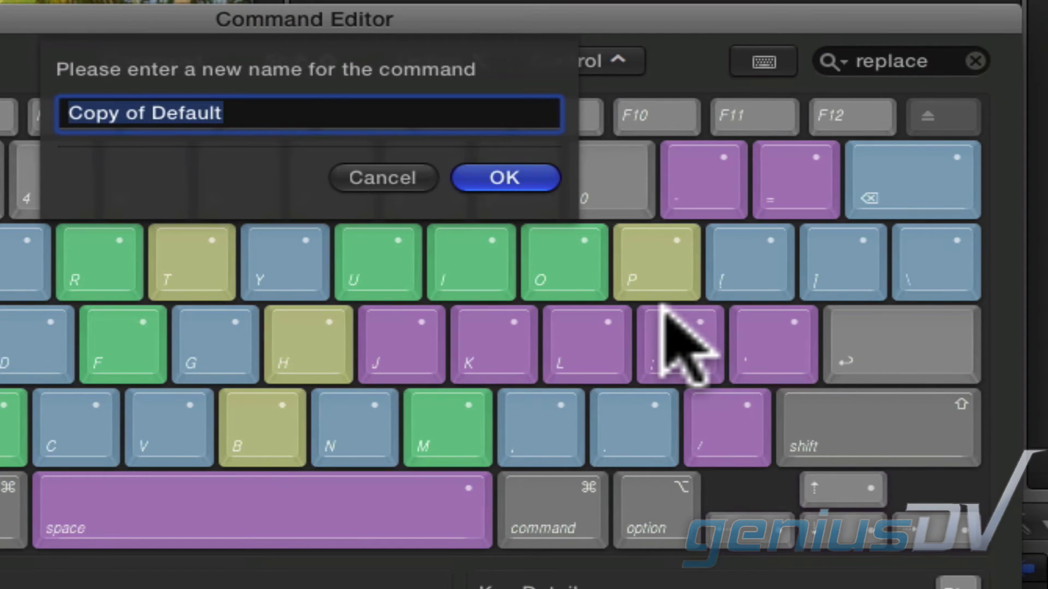
text(G)
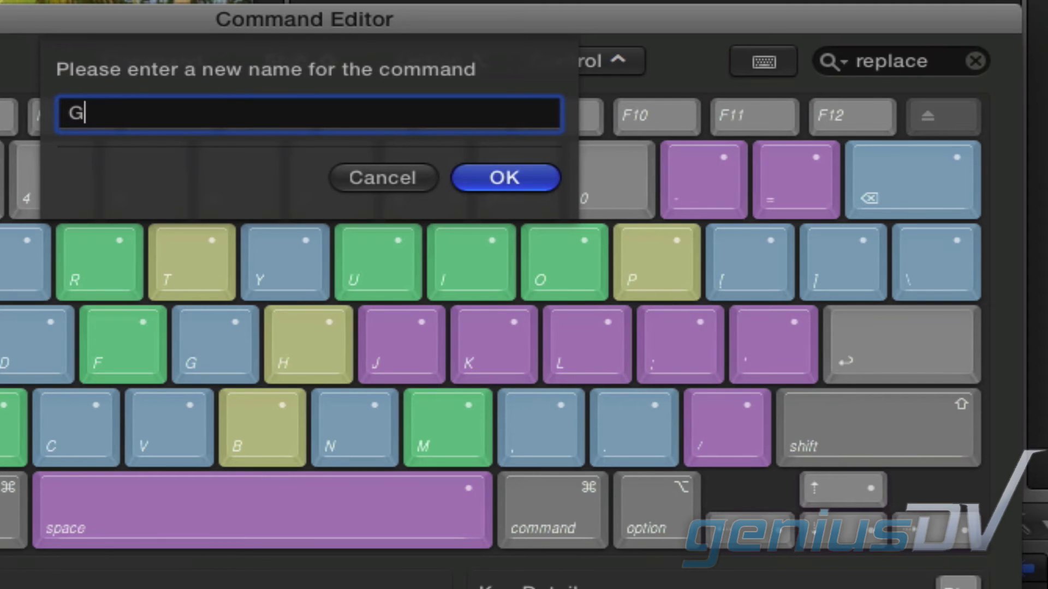
text(eniusDV)
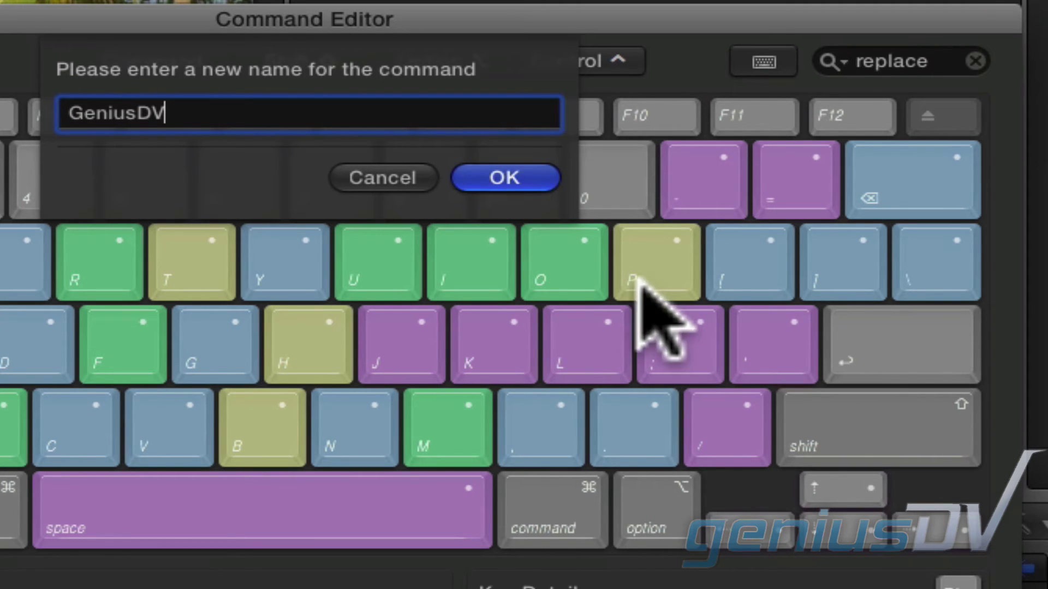
click(538, 171)
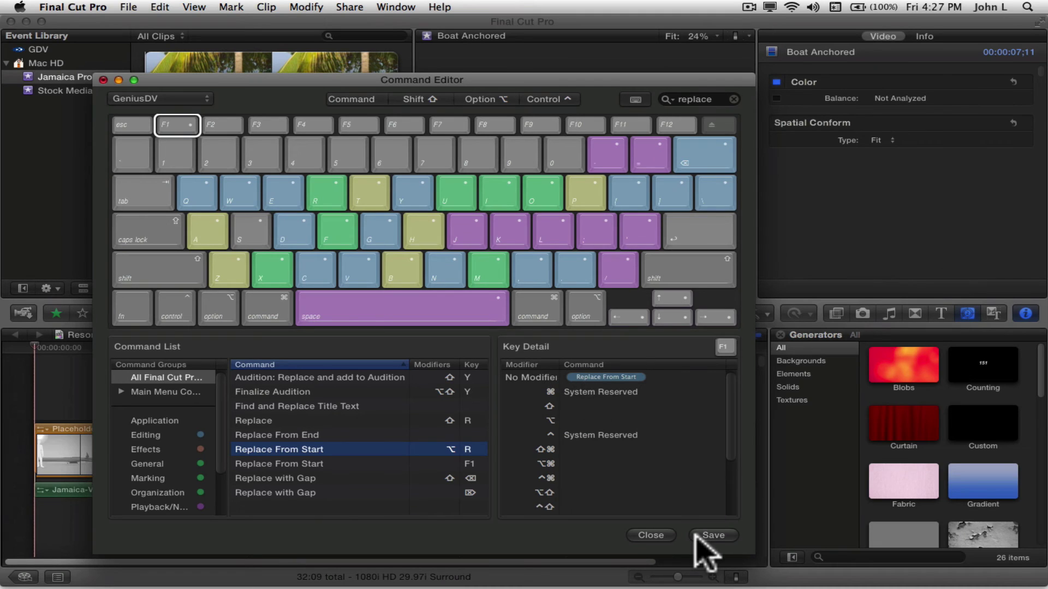
click(698, 536)
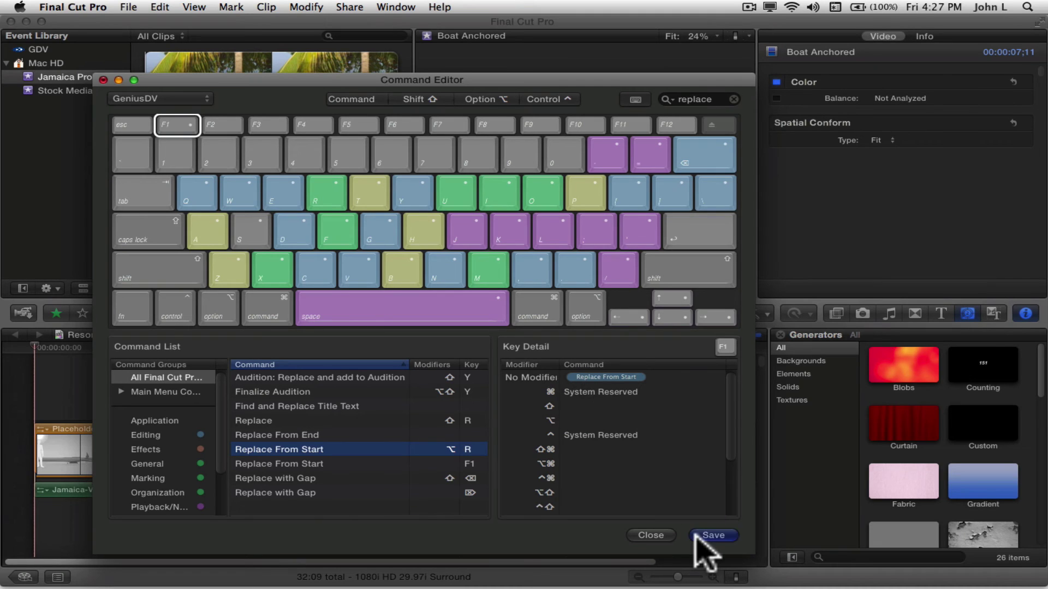
click(104, 80)
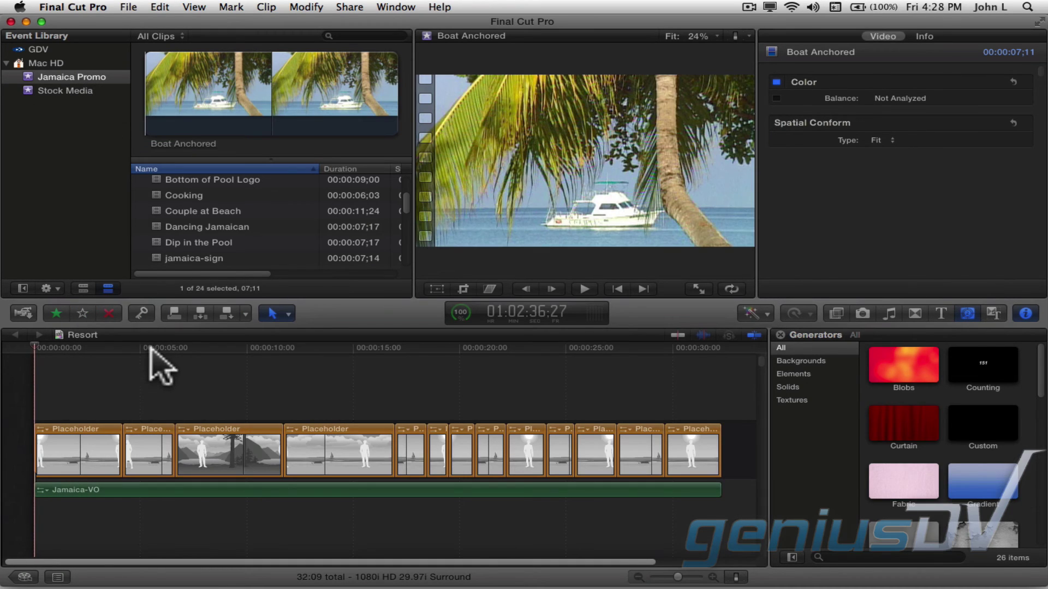
Step: Replace the second Placeholder clip with Boat Anchored using Replace From Start
click(158, 456)
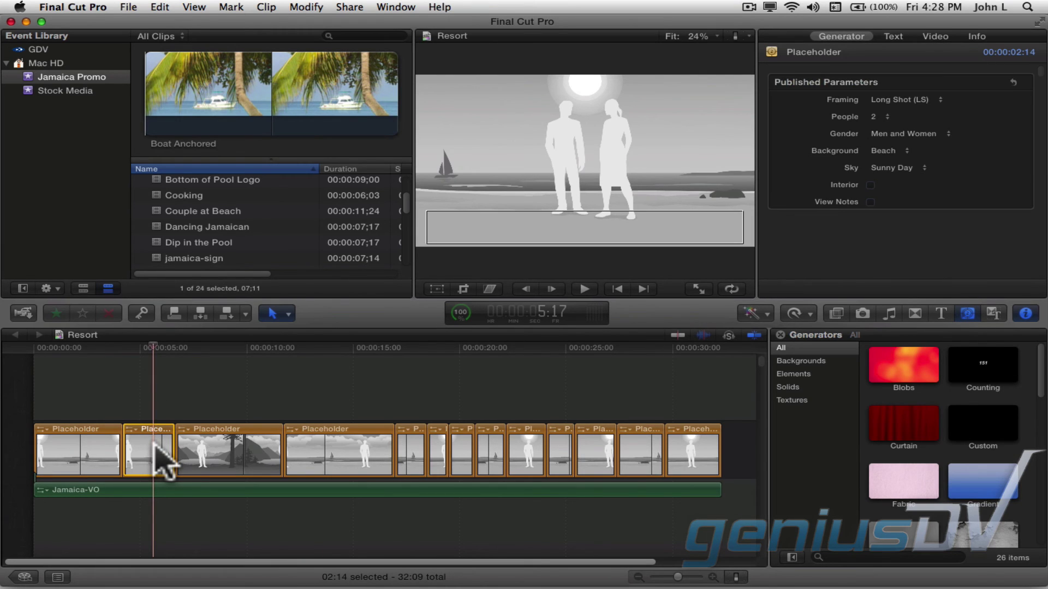
key(alt+r)
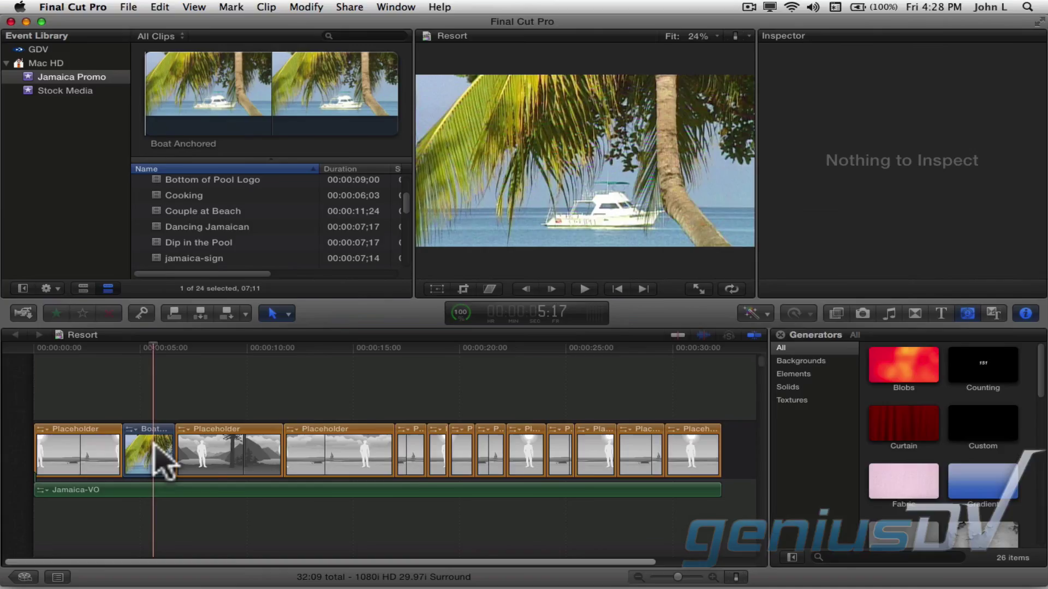